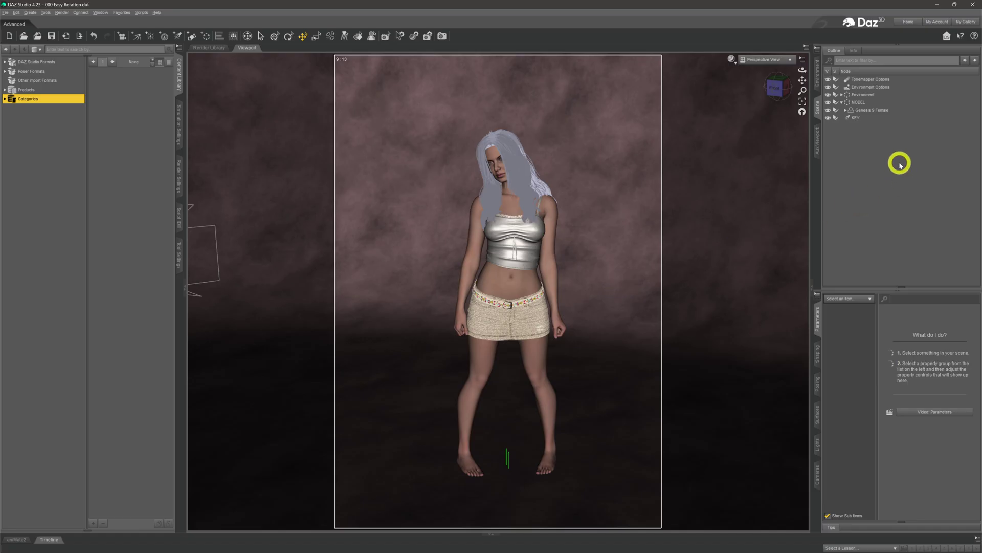
Create a New Null that copies the selected Genesis 9 Female figure's placement
left_click(880, 109)
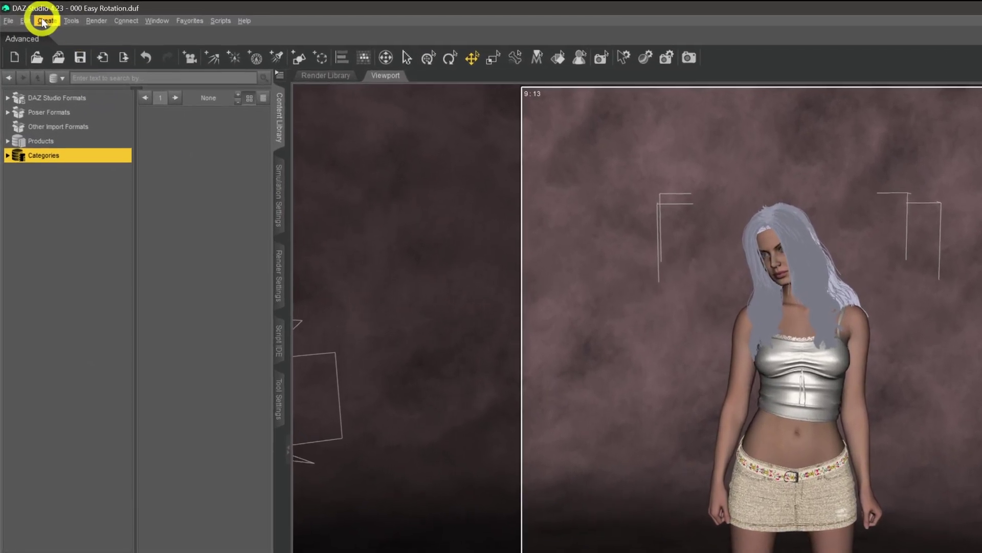
left_click(45, 21)
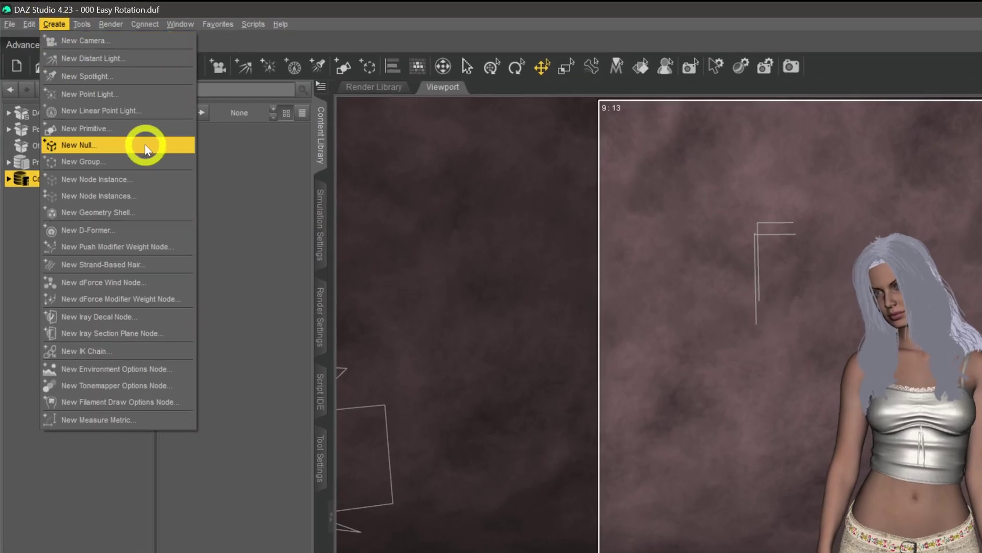
left_click(146, 145)
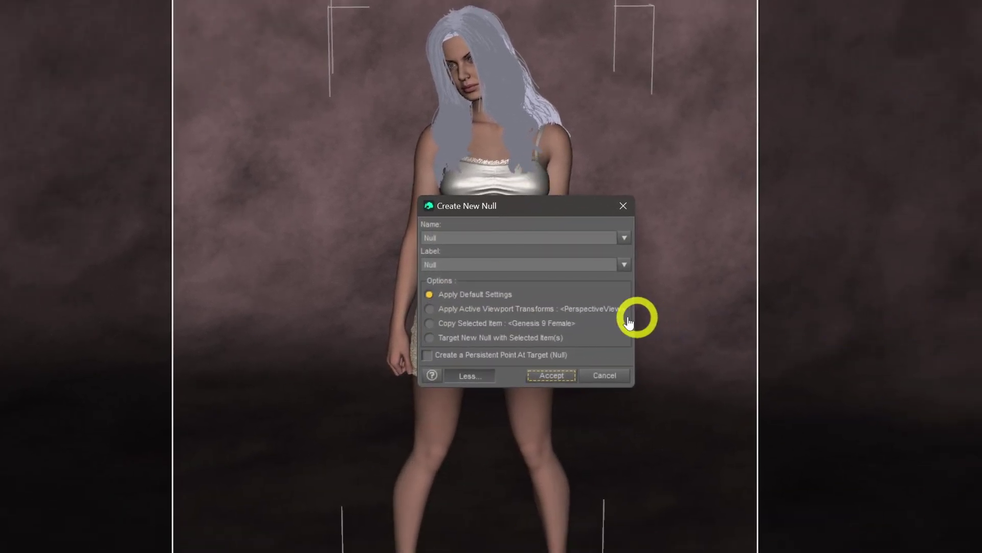
left_click(429, 323)
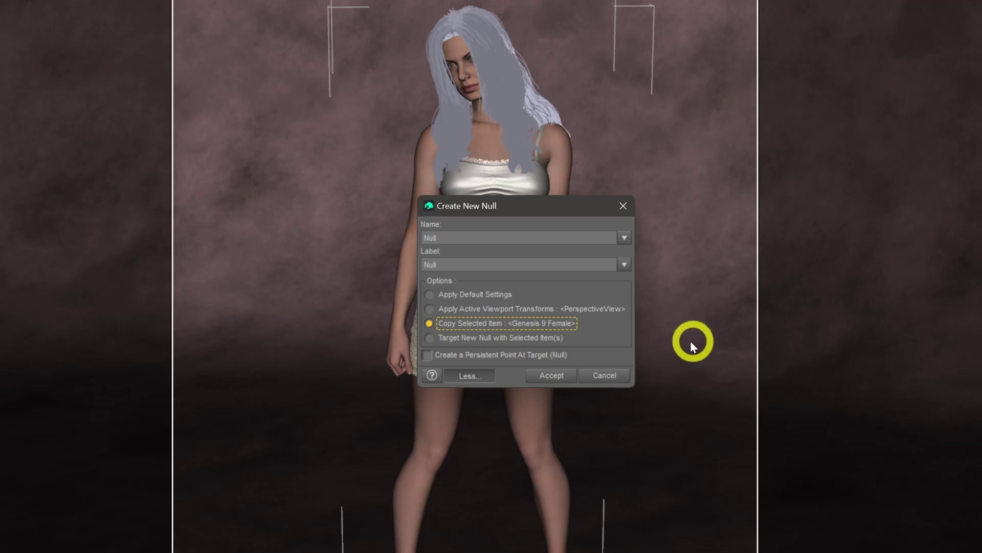
left_click(564, 378)
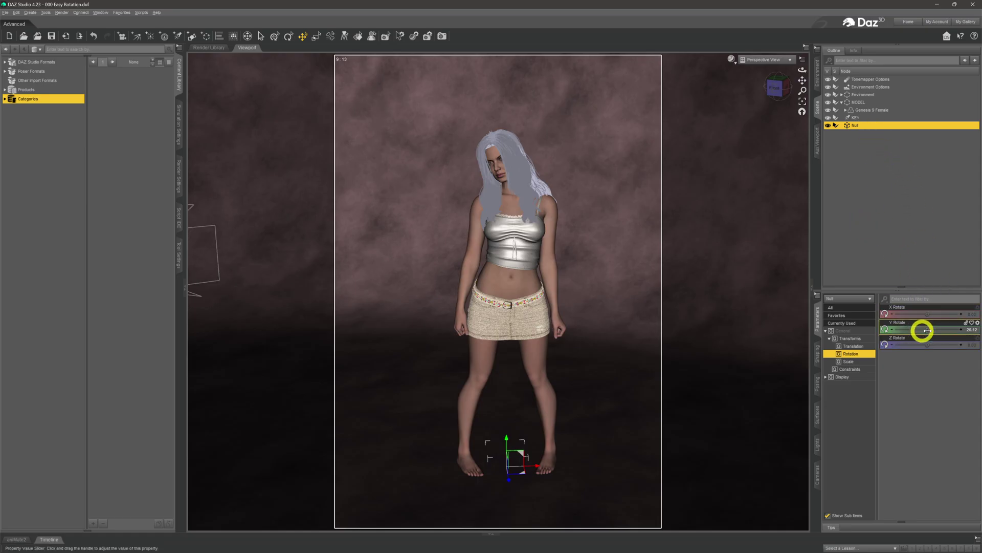
Reset the null's Y Rotate value from 26.11861 to 0
left_click(971, 330)
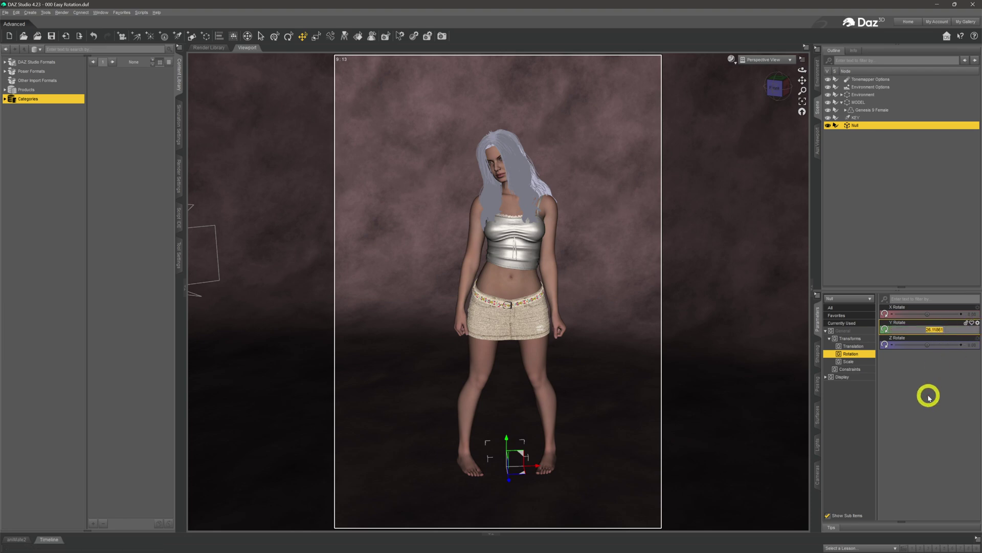
type("0")
key("Return")
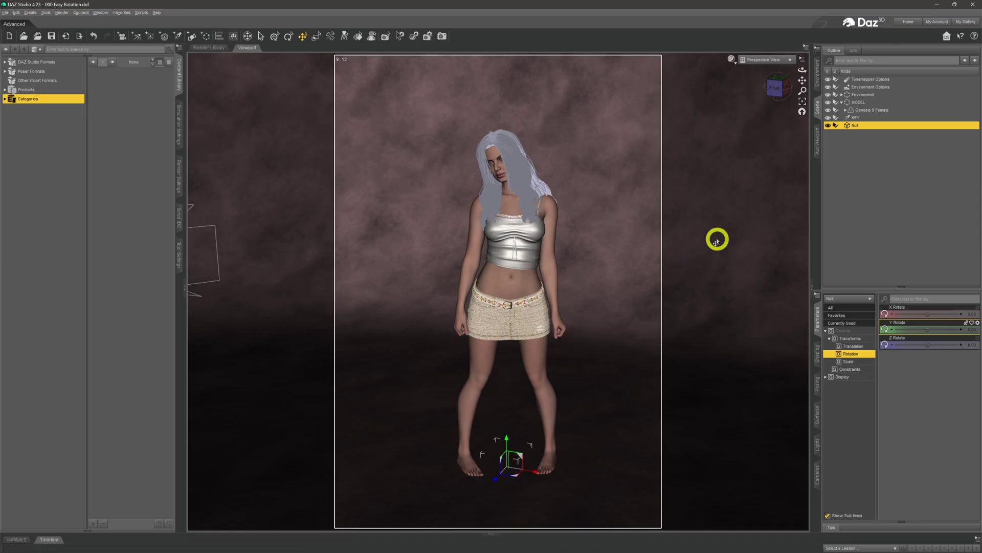
Switch the viewport to look through the MAIN CAMERA
left_click(758, 59)
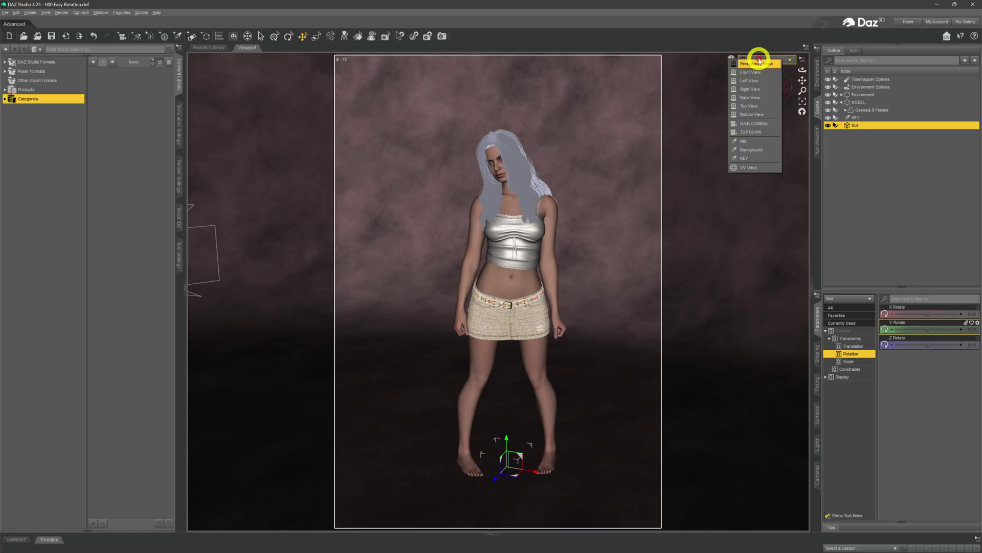
left_click(758, 124)
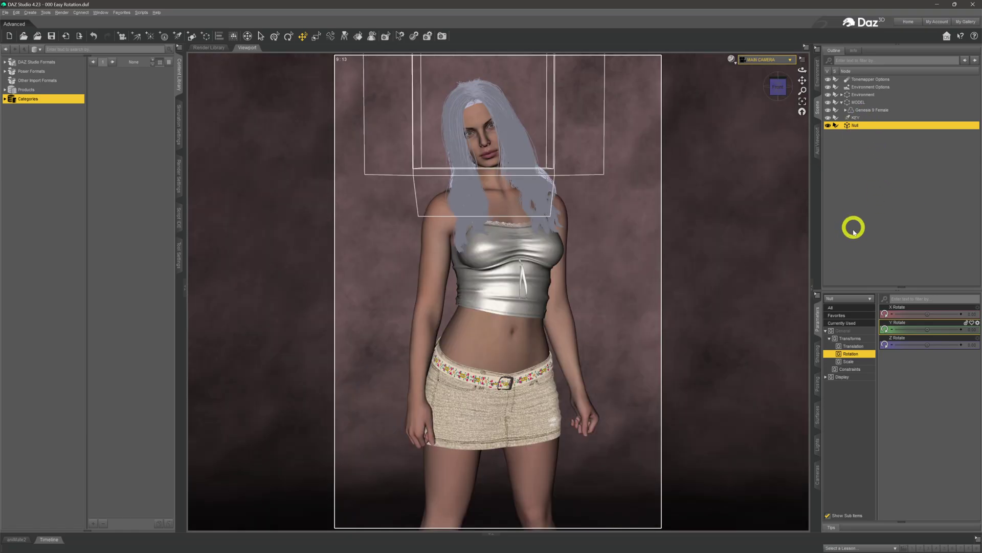
left_click(949, 312)
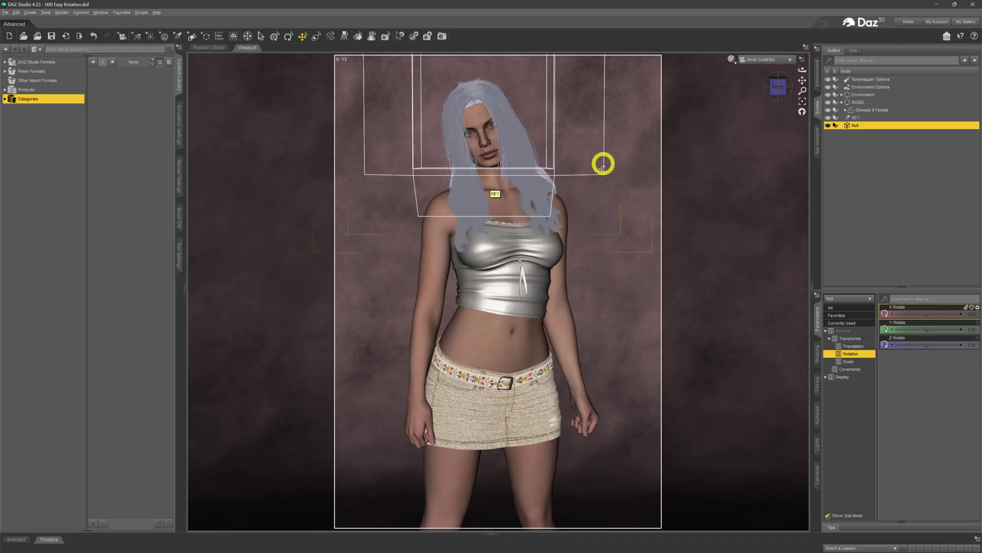
Return to Perspective View and parent the KEY light under the Null
left_click(759, 59)
left_click(756, 66)
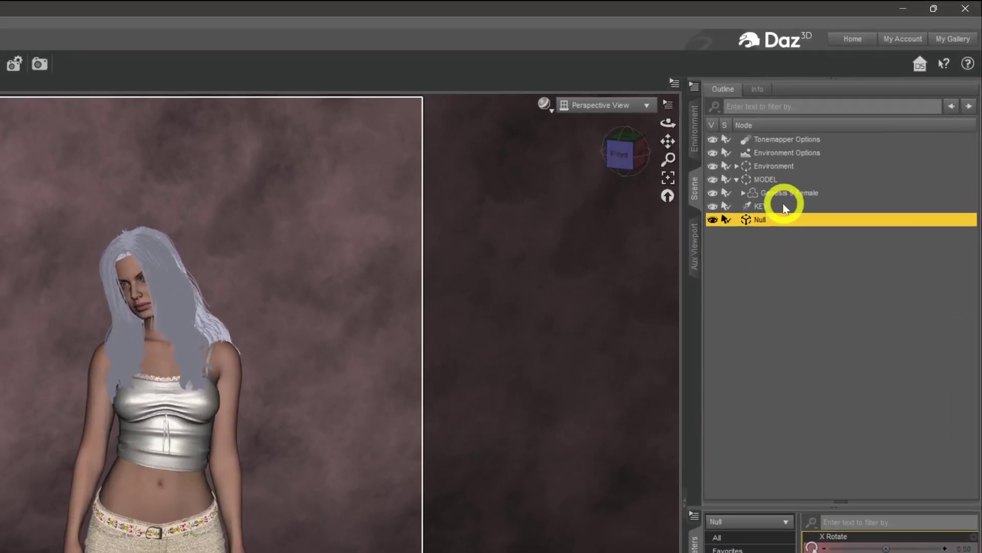
left_click(784, 206)
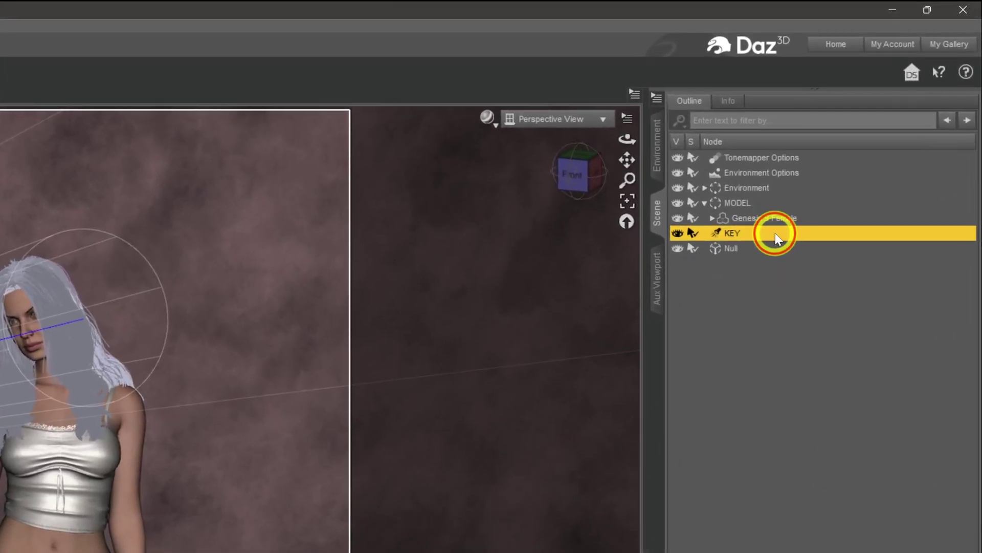
mouse_move(775, 232)
left_mouse_down()
mouse_move(801, 237)
mouse_move(783, 247)
left_mouse_up()
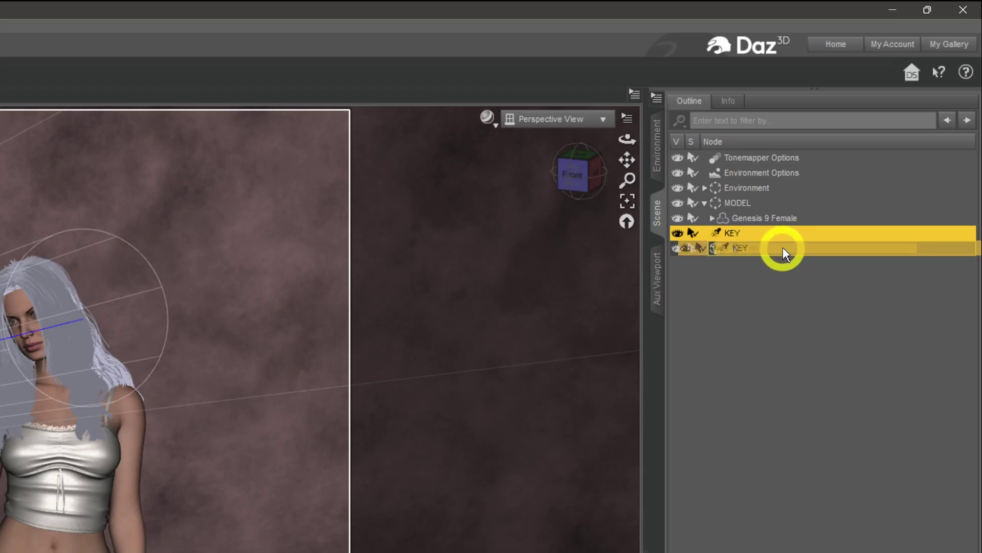
left_click_drag(782, 247, 783, 248)
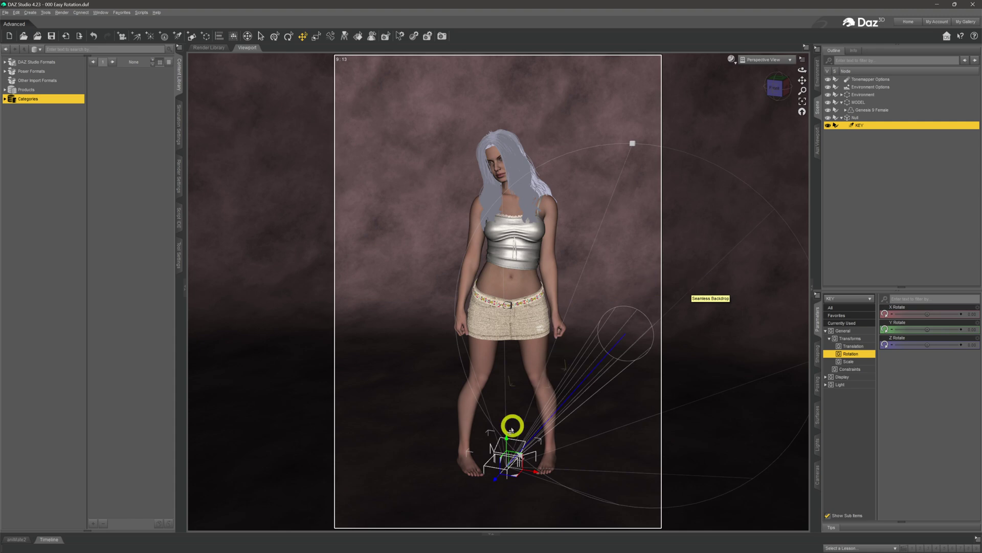
Move the KEY light up above head height and out to the figure's left
left_click_drag(511, 429, 479, 195)
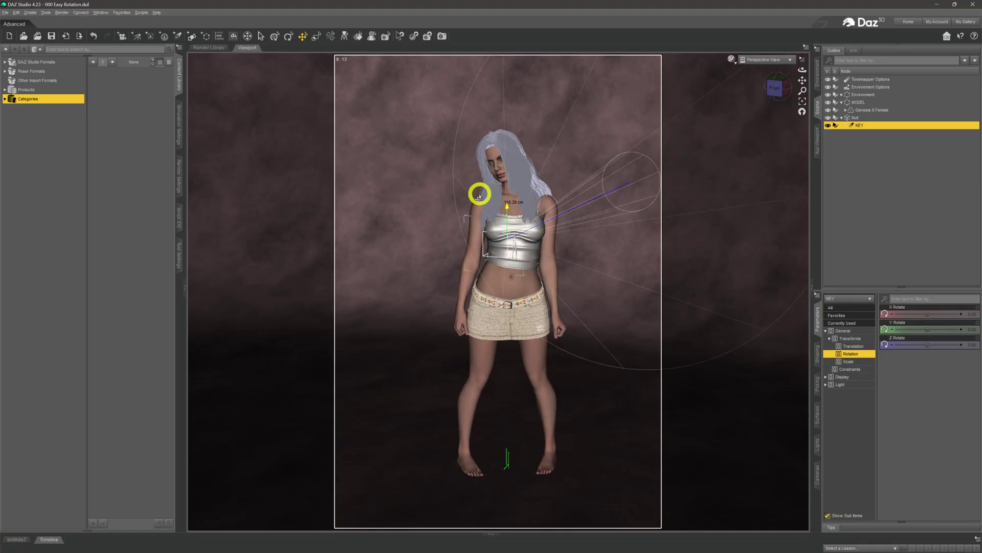
left_click_drag(478, 195, 270, 283)
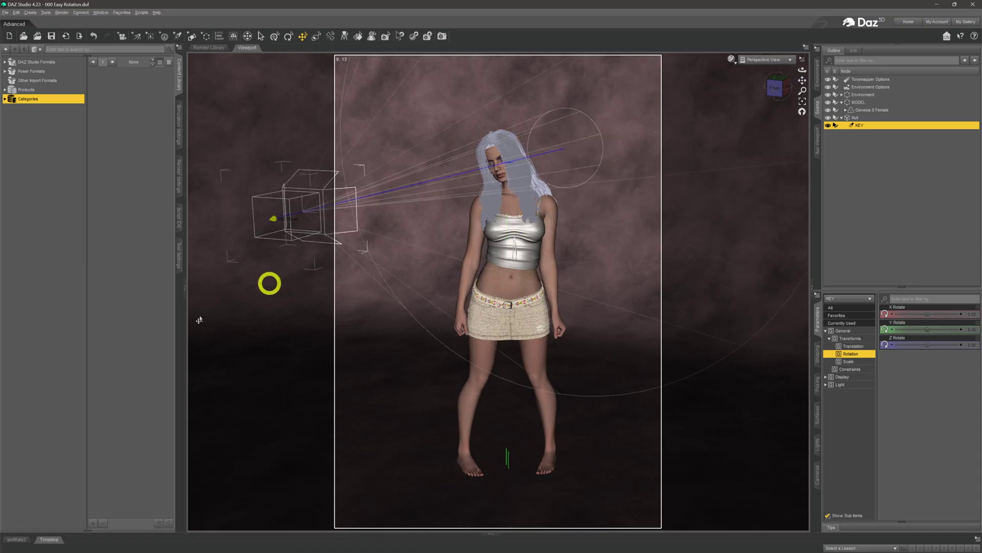
left_click_drag(199, 319, 172, 339)
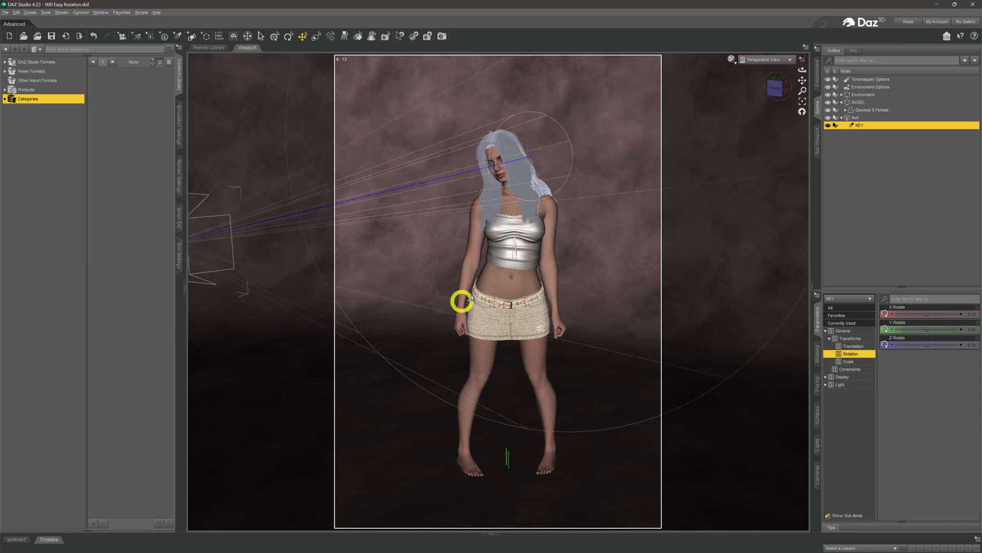
Lower the KEY light about 3 cm in MAIN CAMERA, then view from the TOP DOWN camera
left_click(750, 61)
left_click(760, 70)
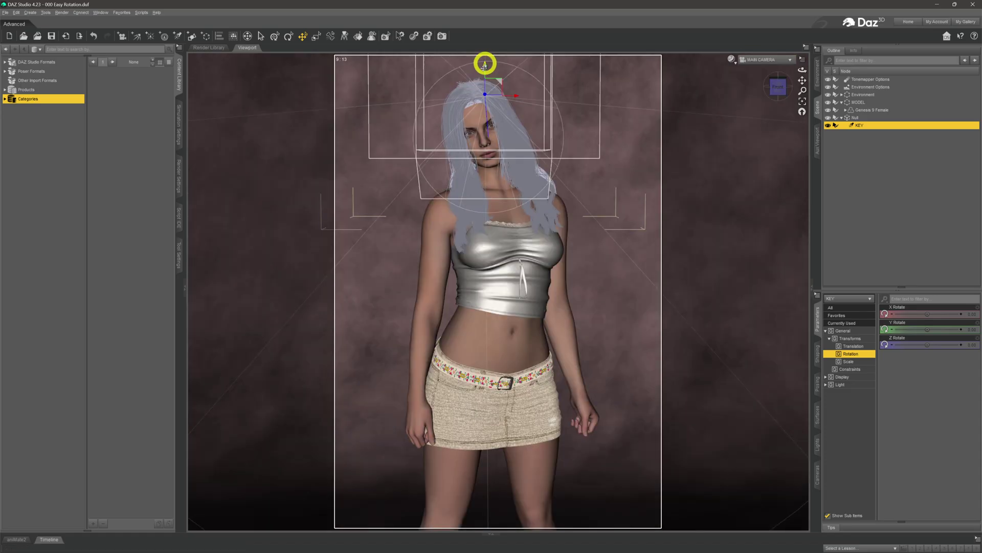
left_click_drag(485, 64, 481, 113)
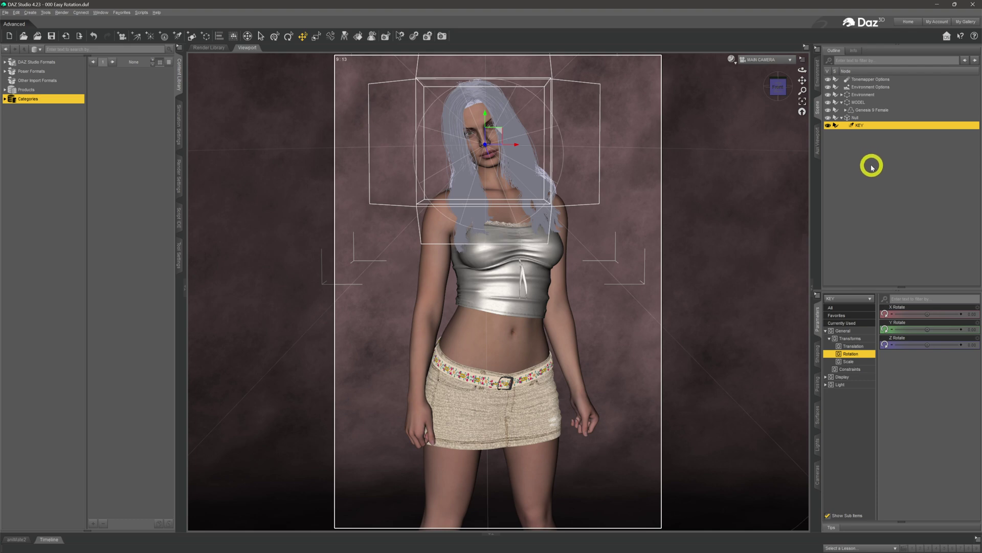
left_click(761, 61)
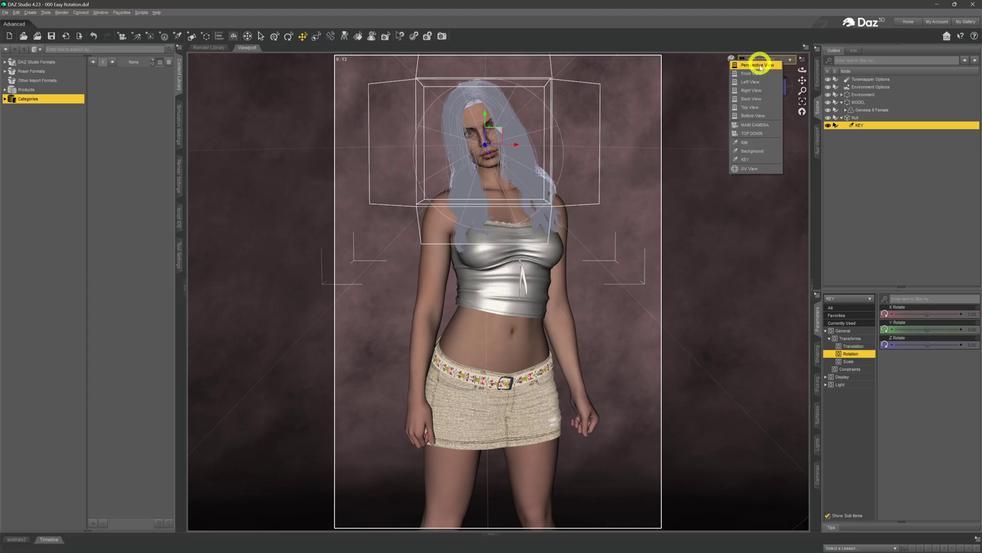
left_click(763, 133)
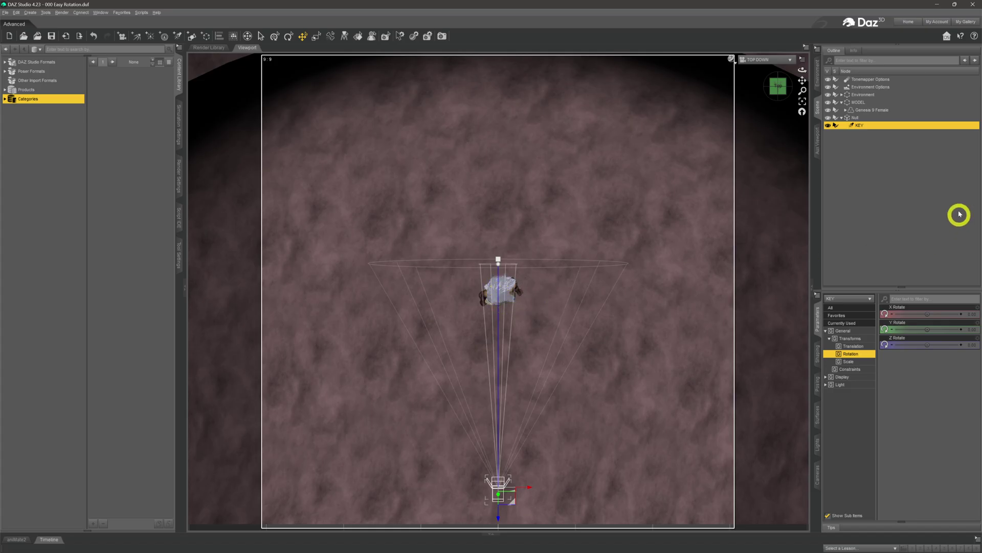
left_click(869, 117)
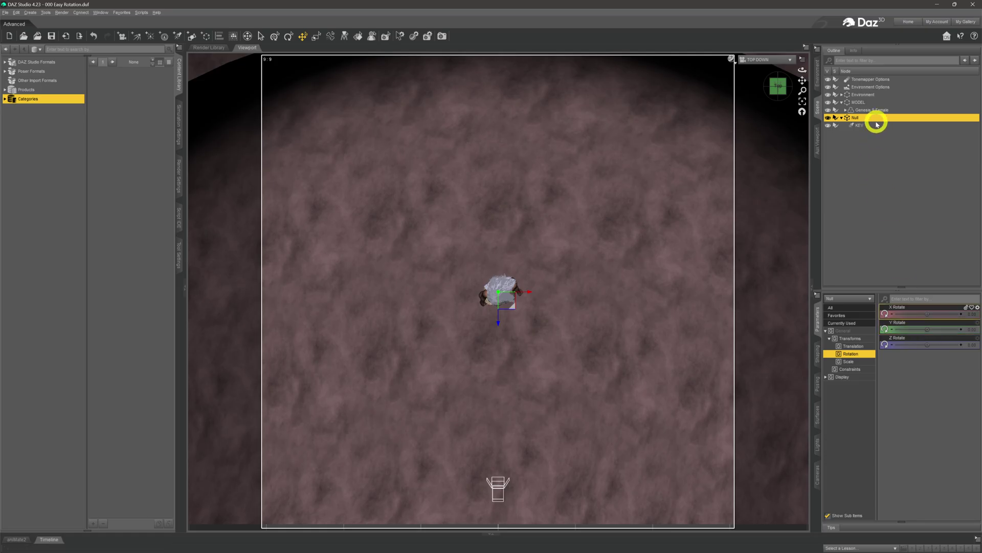
mouse_move(927, 329)
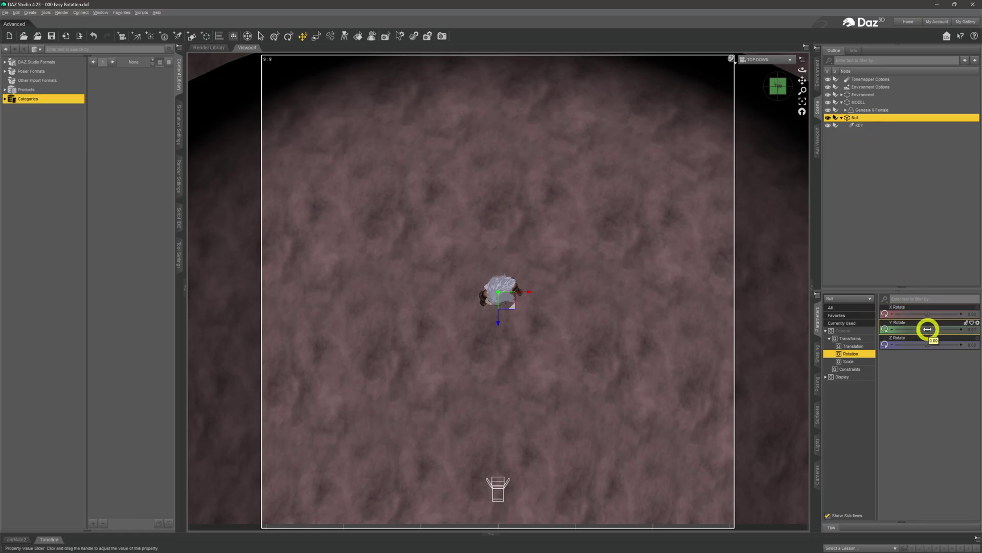
left_click_drag(927, 329, 925, 329)
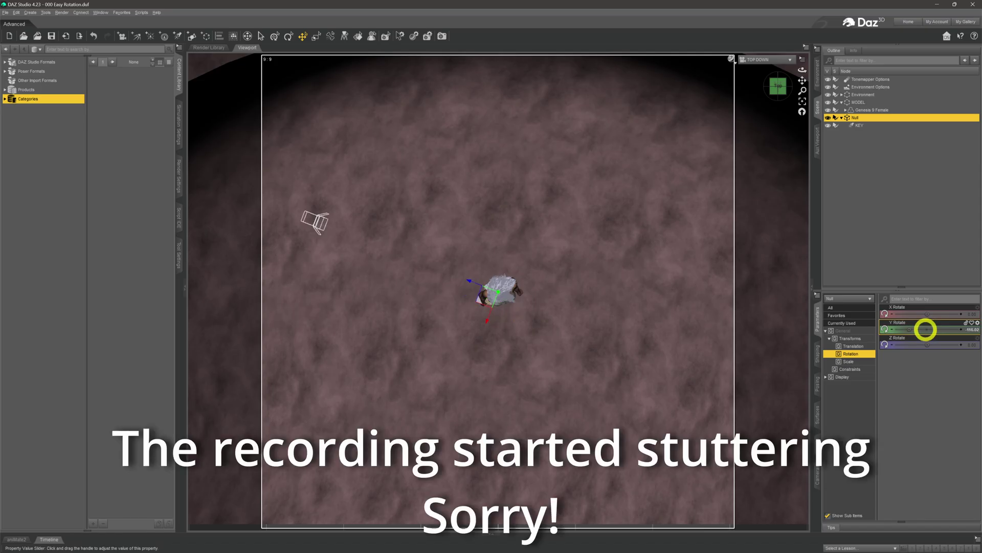
left_click_drag(925, 329, 920, 323)
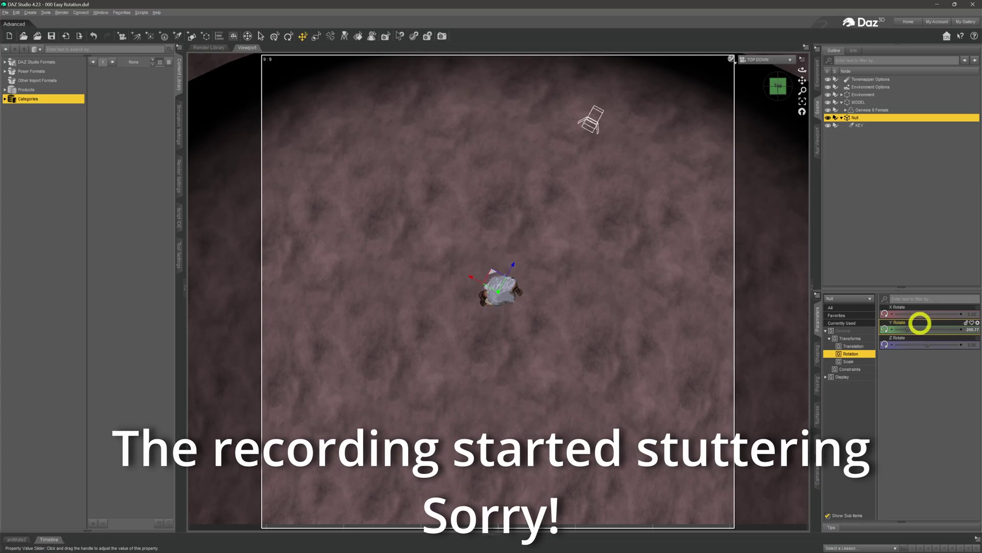
left_click_drag(919, 323, 939, 327)
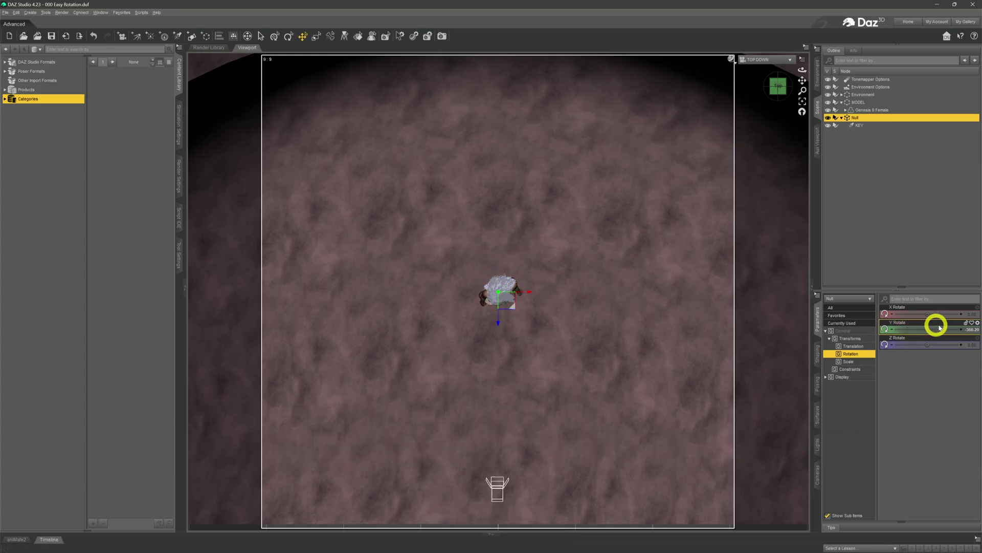
left_click(939, 327)
key("Return")
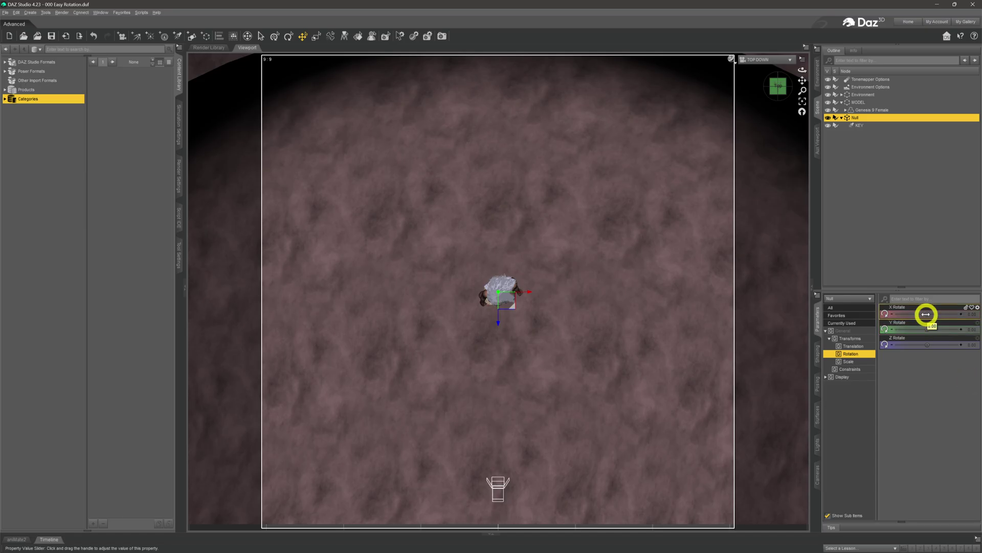
left_click_drag(925, 313, 926, 314)
mouse_move(926, 313)
left_mouse_down()
mouse_move(901, 314)
mouse_move(928, 312)
mouse_move(918, 314)
left_mouse_up()
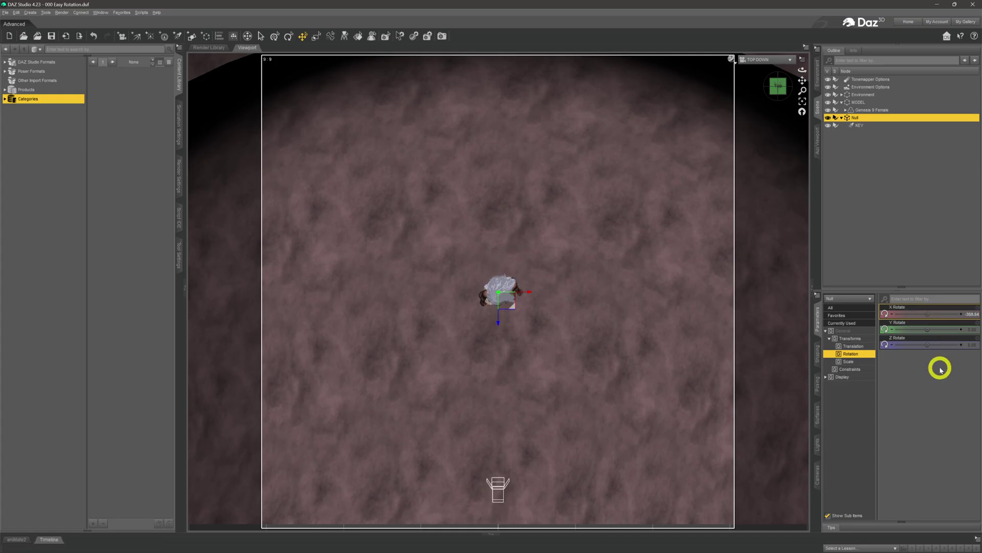
key("ctrl+z")
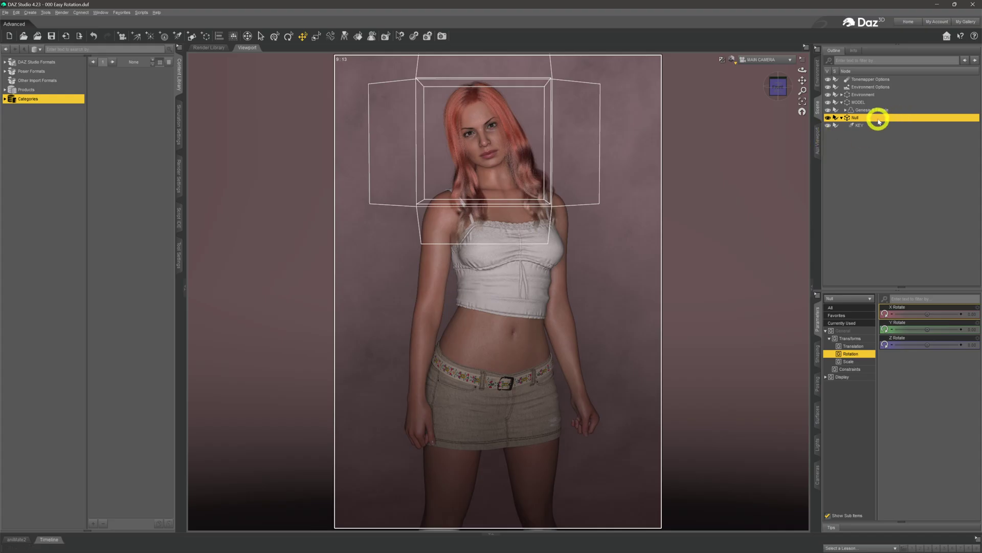
Show the Aux Viewport and swing the key light around the figure with the Null's Y Rotate
left_click(818, 147)
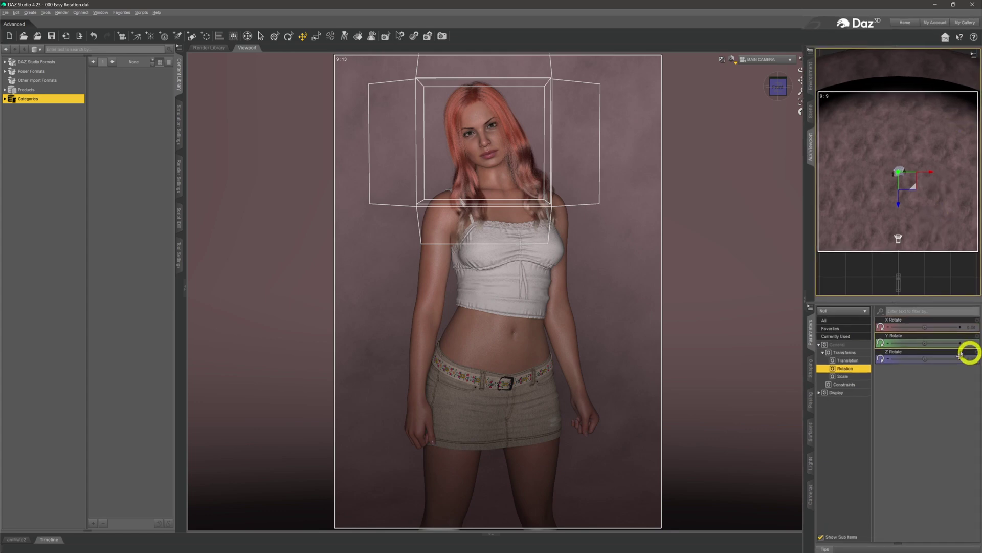
left_click_drag(925, 342, 924, 342)
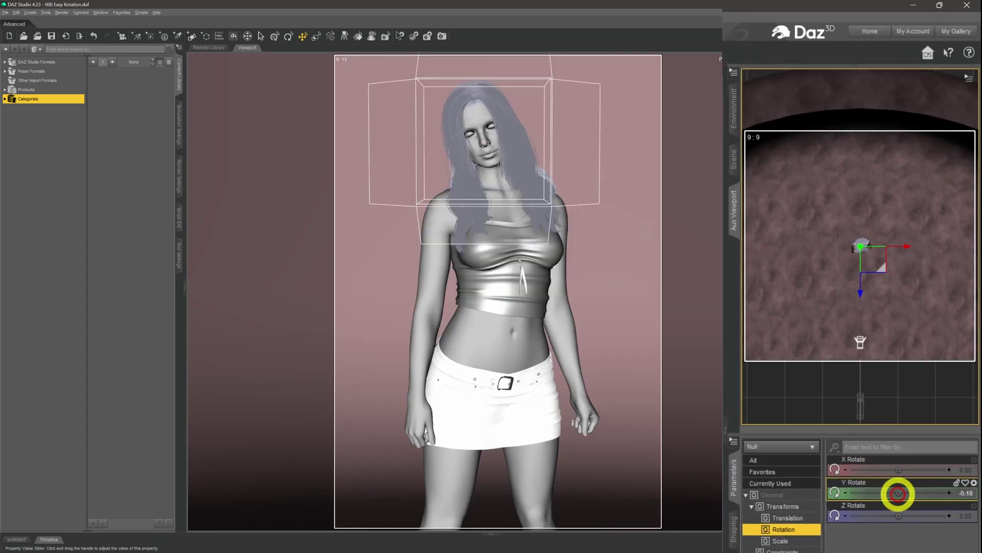
left_click_drag(898, 492, 873, 492)
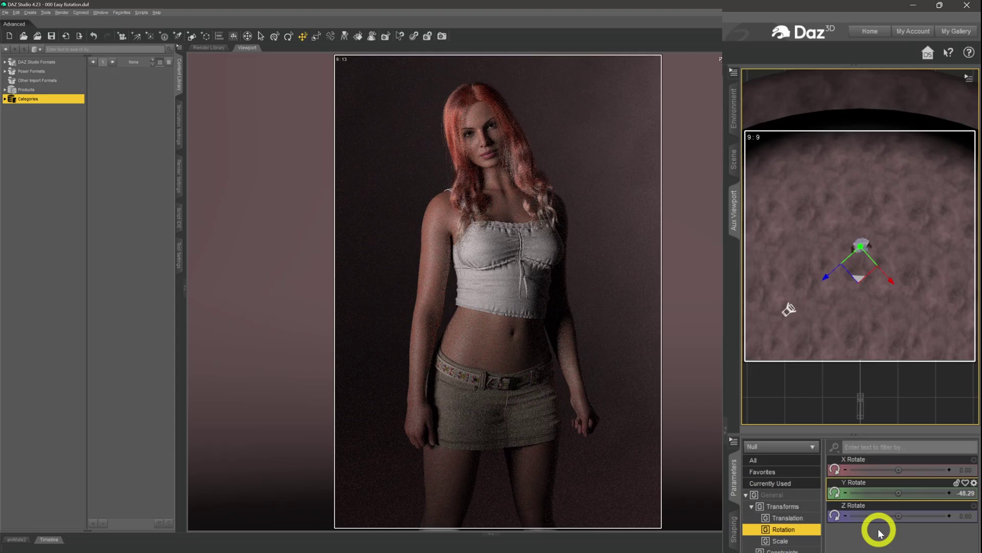
left_click_drag(879, 534, 877, 550)
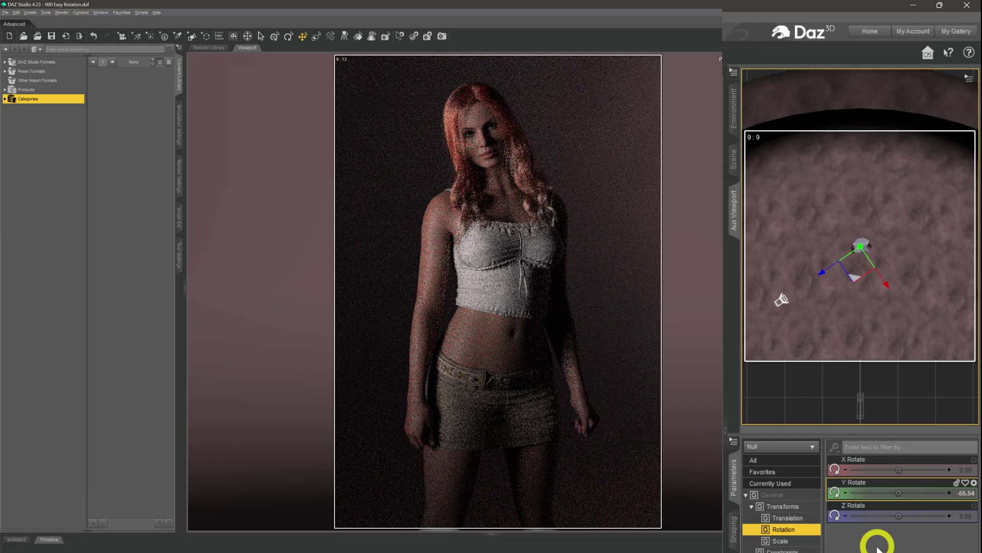
left_click_drag(885, 492, 887, 492)
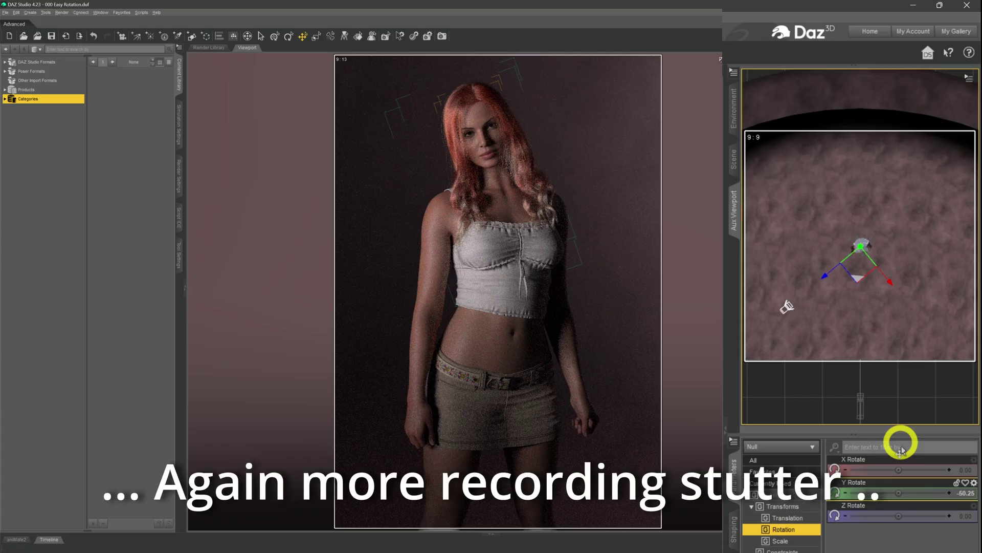
Tilt the Null to about -5 on X and rotate the light behind the figure
left_click_drag(901, 469, 897, 470)
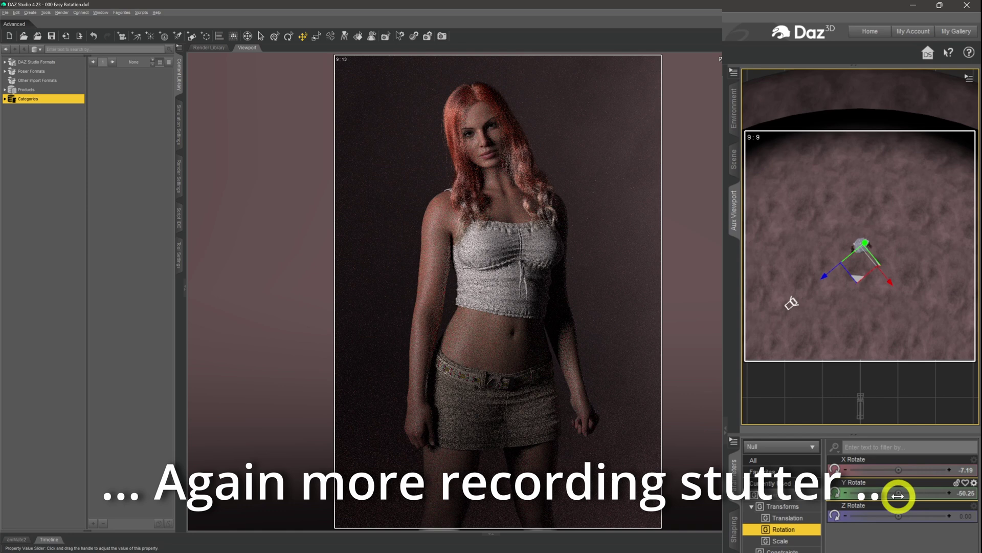
left_click_drag(898, 496, 896, 495)
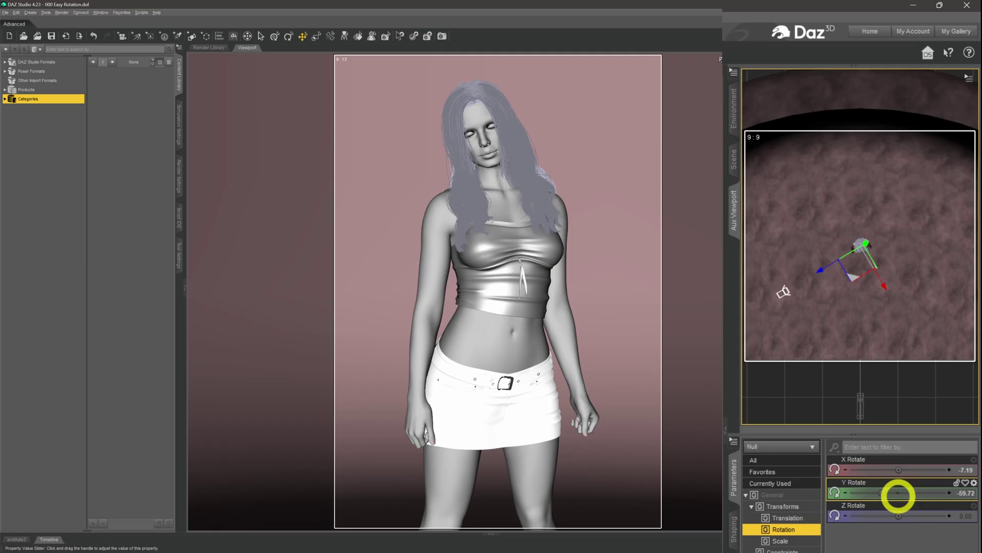
left_click_drag(898, 496, 899, 493)
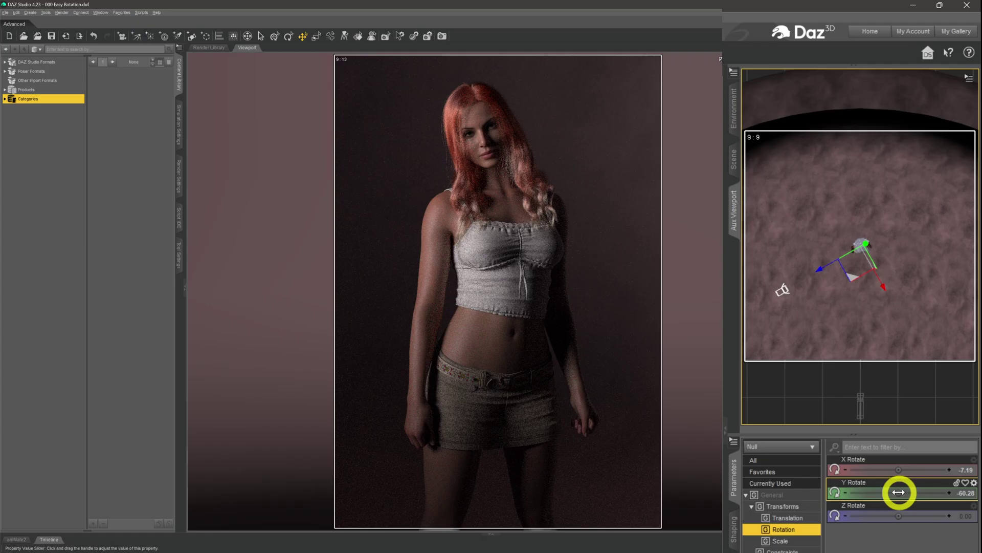
left_click_drag(899, 492, 944, 546)
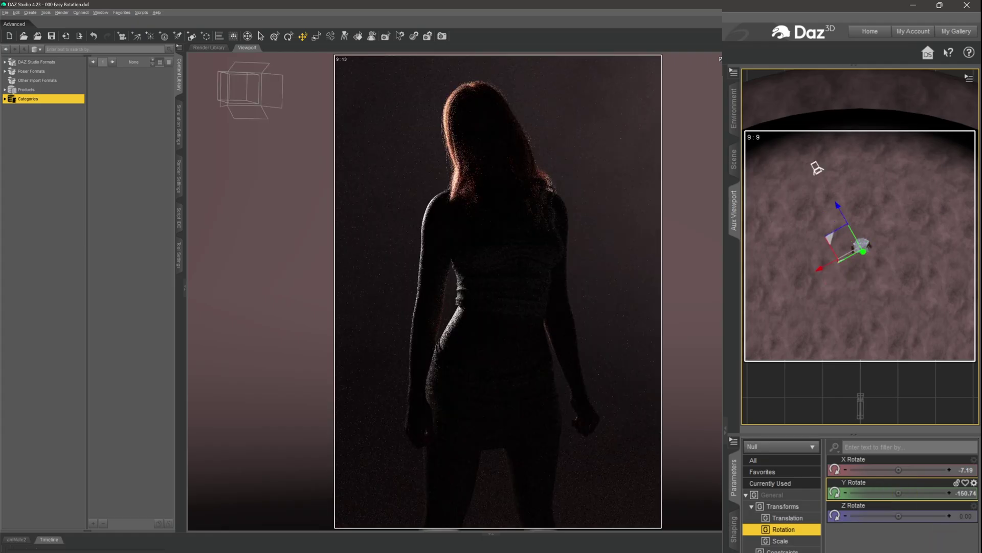
left_click_drag(910, 158, 901, 189)
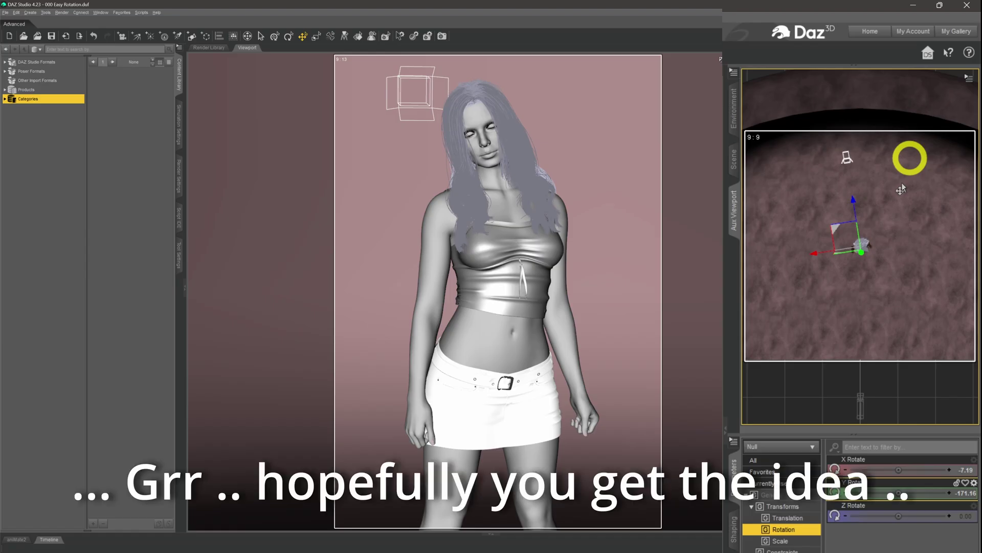
left_click_drag(922, 504, 923, 506)
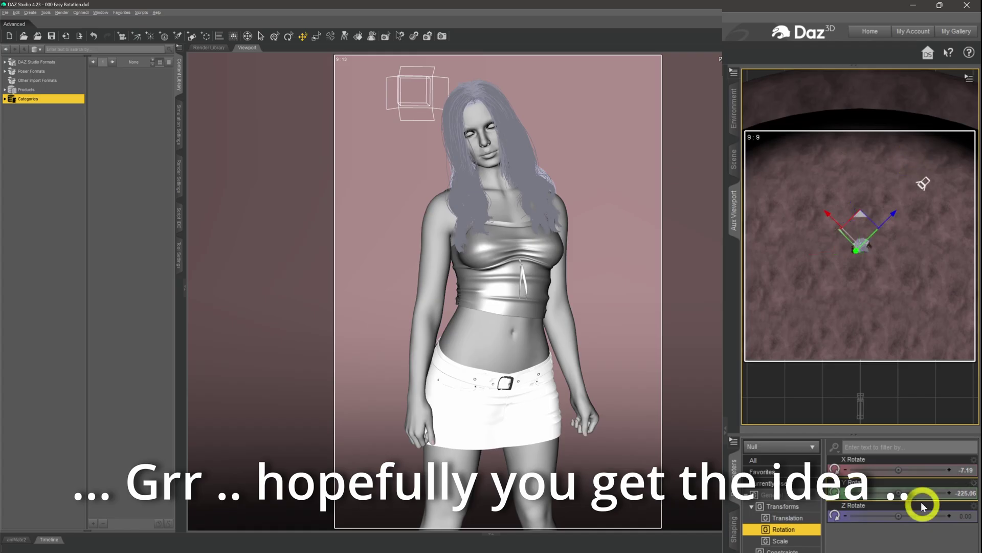
Set the Null's Y Rotate exactly to -60
left_click(960, 493)
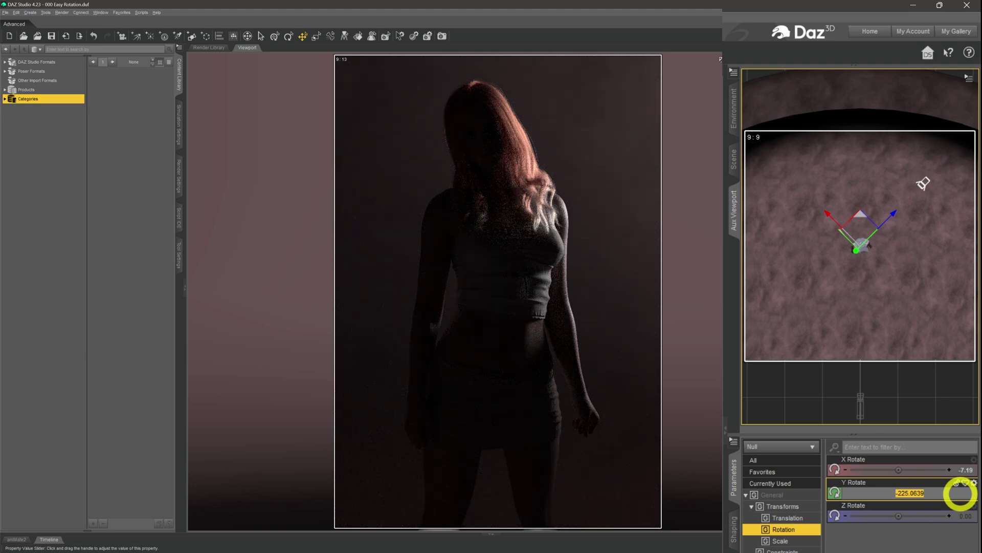
type("-60")
key("Return")
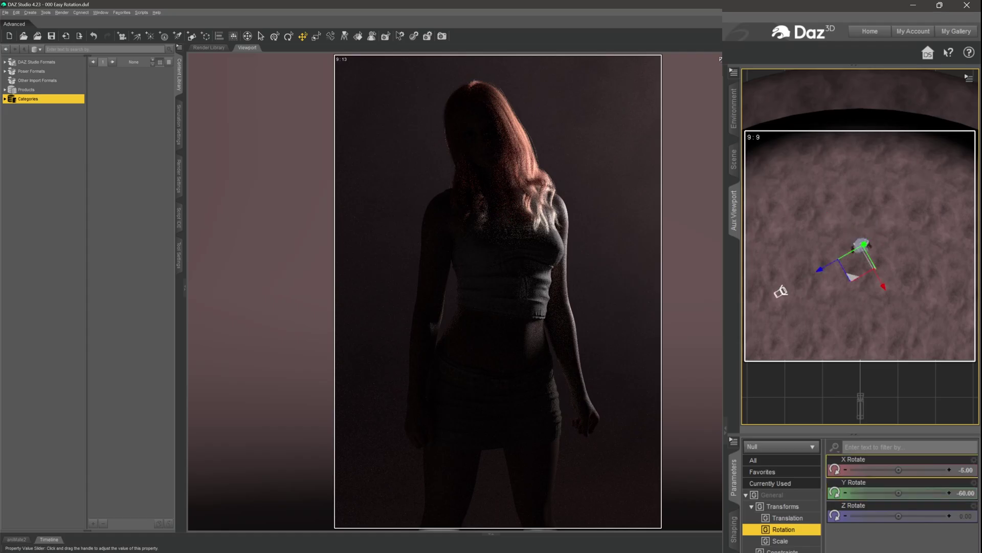